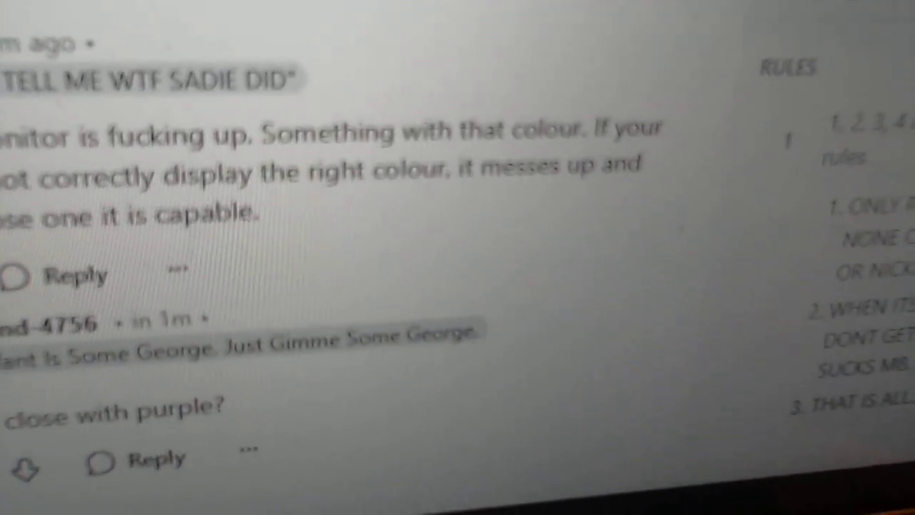
Highlight the comment about the monitor's colour, then clear the text selection.
{"action": "left_click_drag", "start_coordinate": [14, 139], "coordinate": [365, 239]}
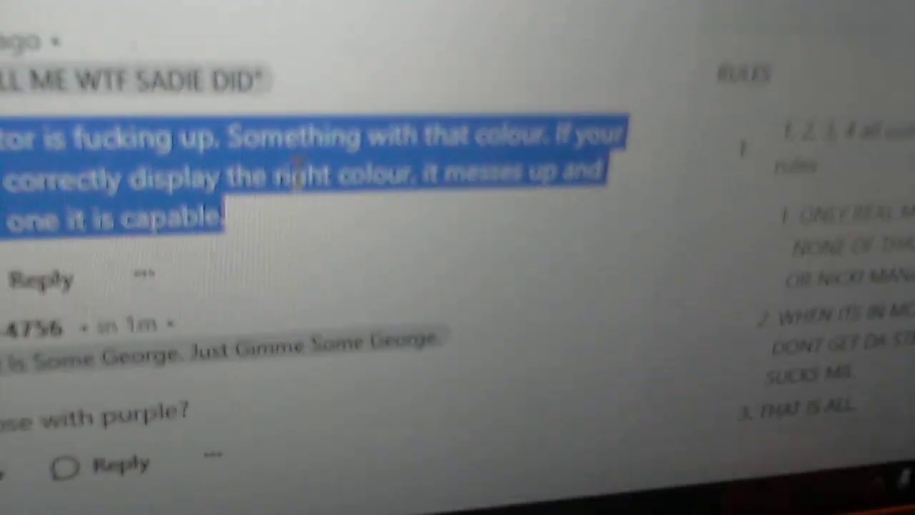
{"action": "left_click", "coordinate": [297, 171]}
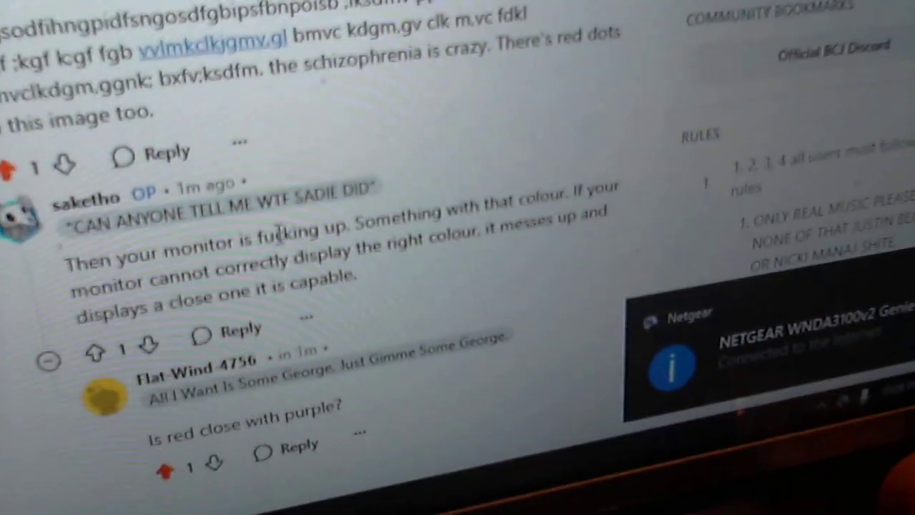
{"action": "scroll", "coordinate": [265, 208], "scroll_direction": "up", "scroll_amount": 5}
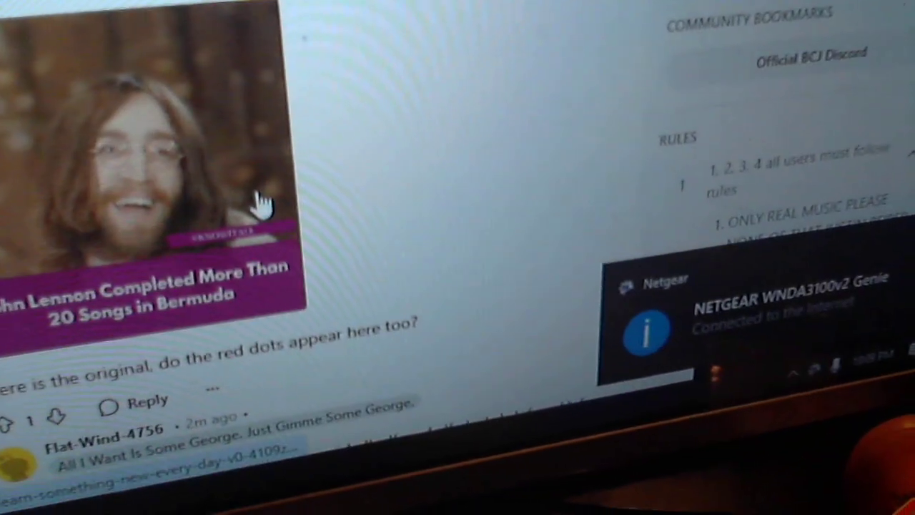